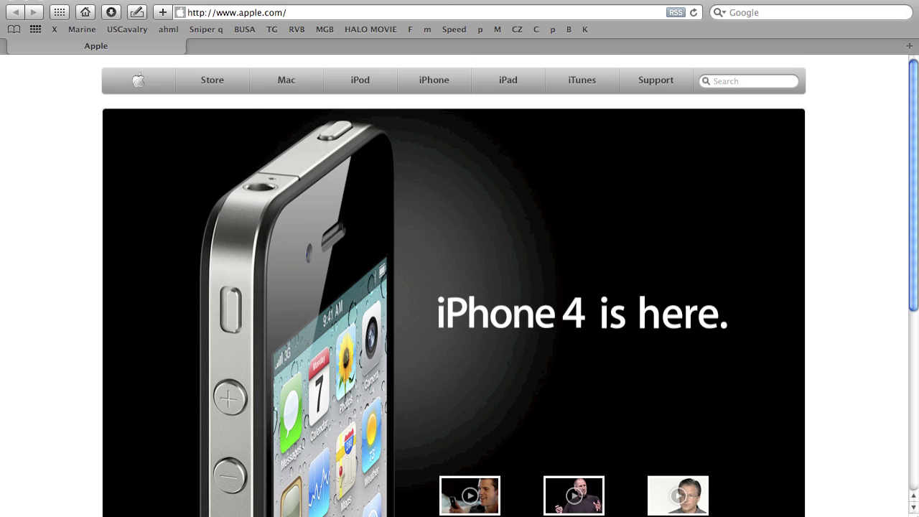
Open the YouTube custom player page at youtube.com/custom_player
key(super+l)
text(youtube.com/)
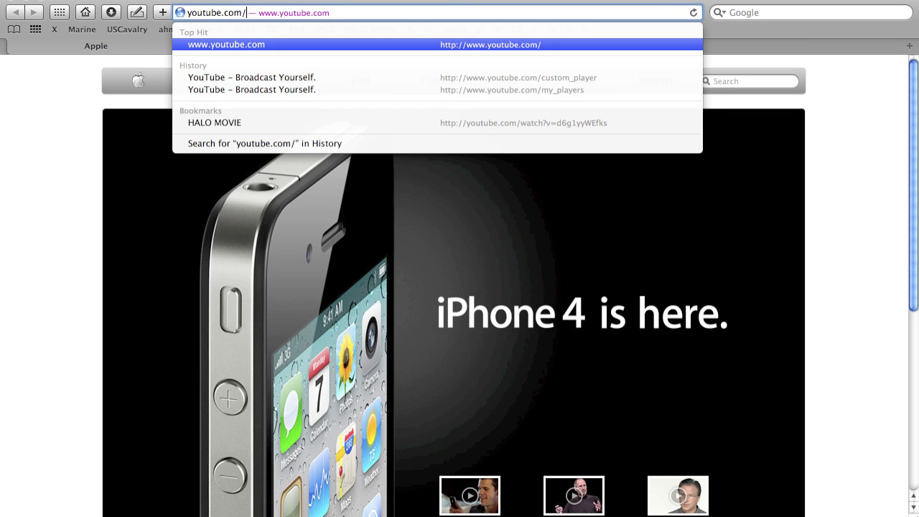
text(custom)
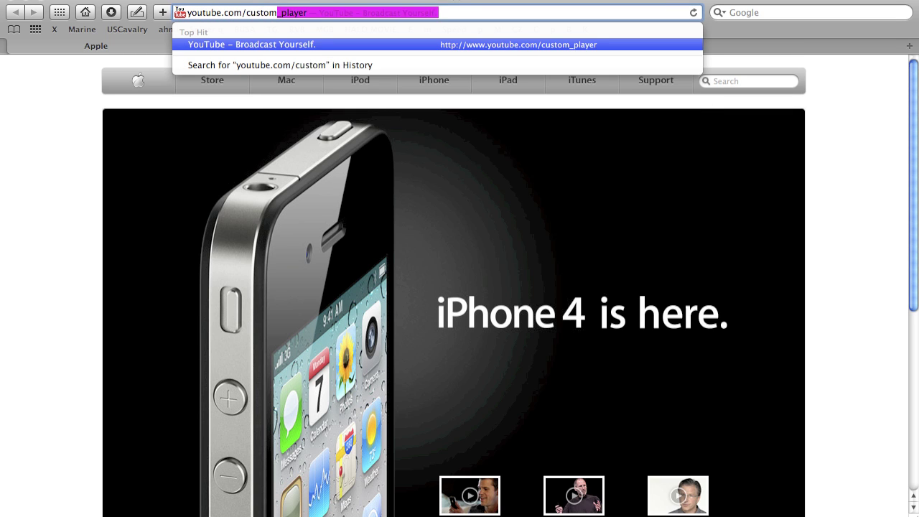
text(_play)
key(Return)
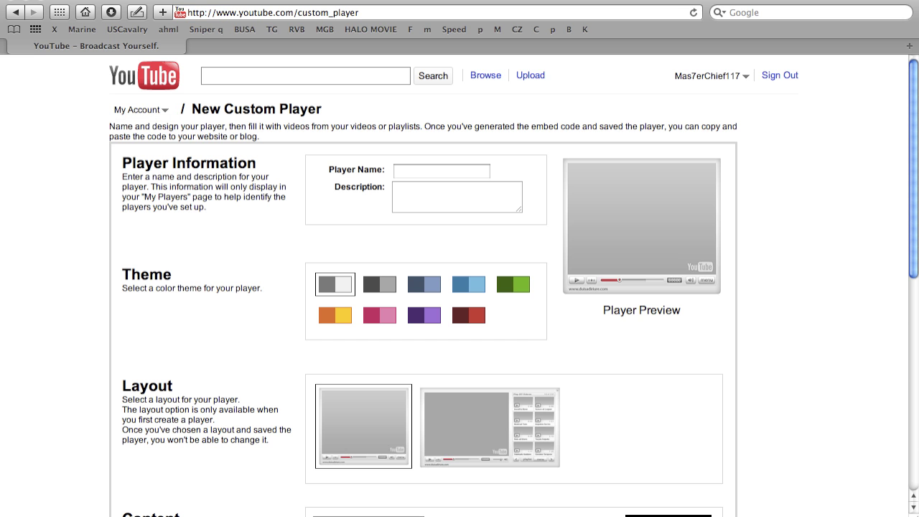
Name the new player "playa" and give it the description "describing"
click(442, 171)
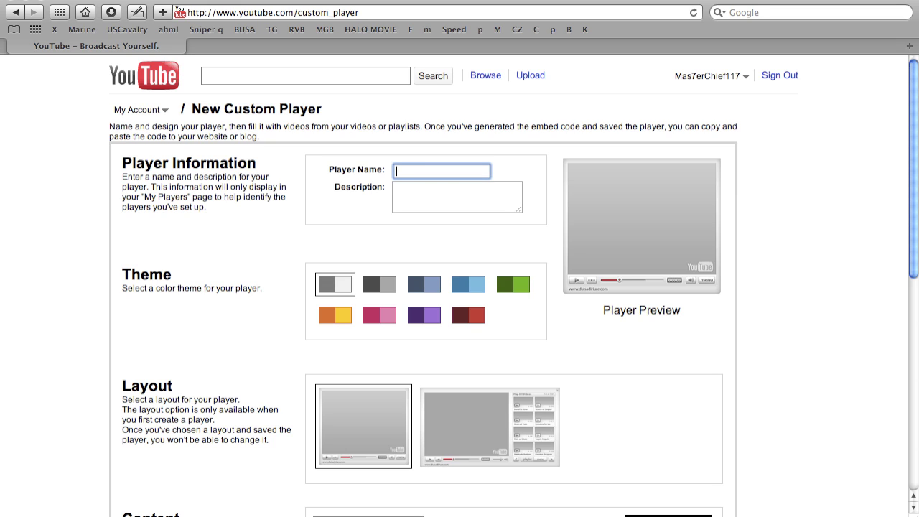
text(playa)
key(Tab)
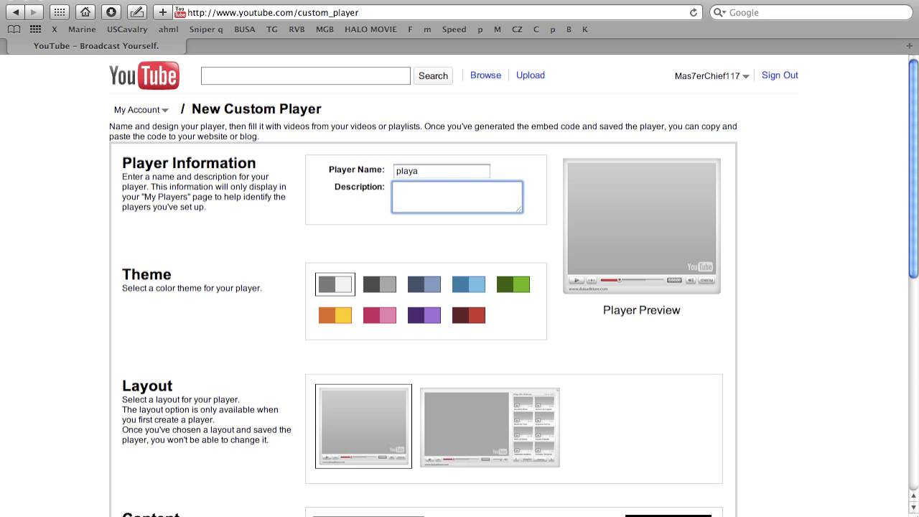
text(describing)
key(Tab)
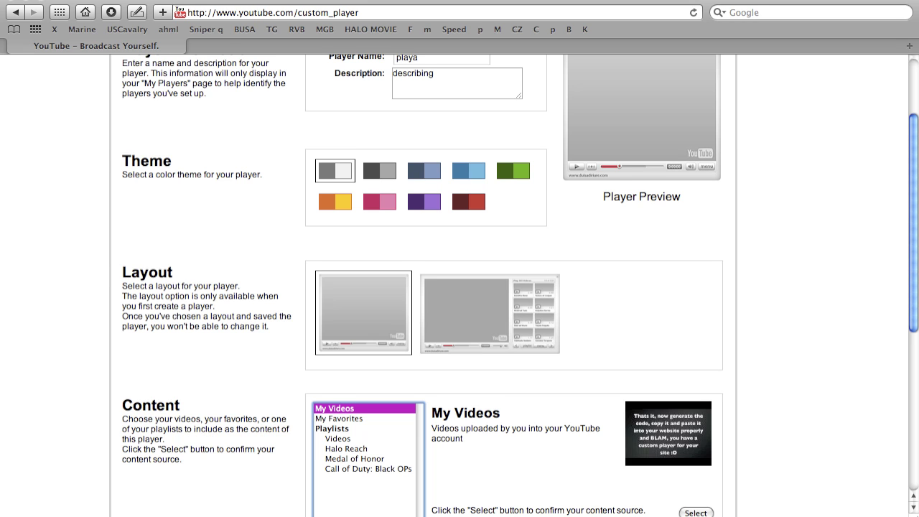
Try several color themes for the player and settle on the dark red one
scroll(459, 287, up, 1)
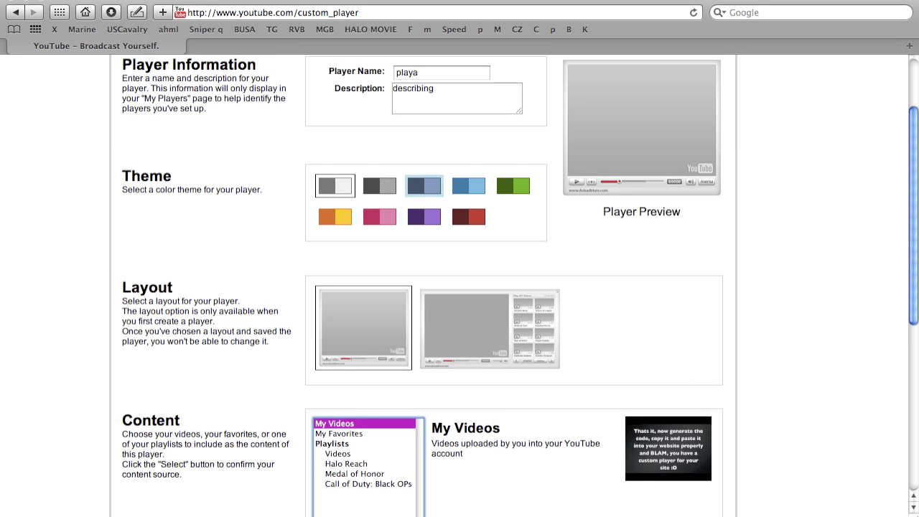
click(380, 186)
click(425, 186)
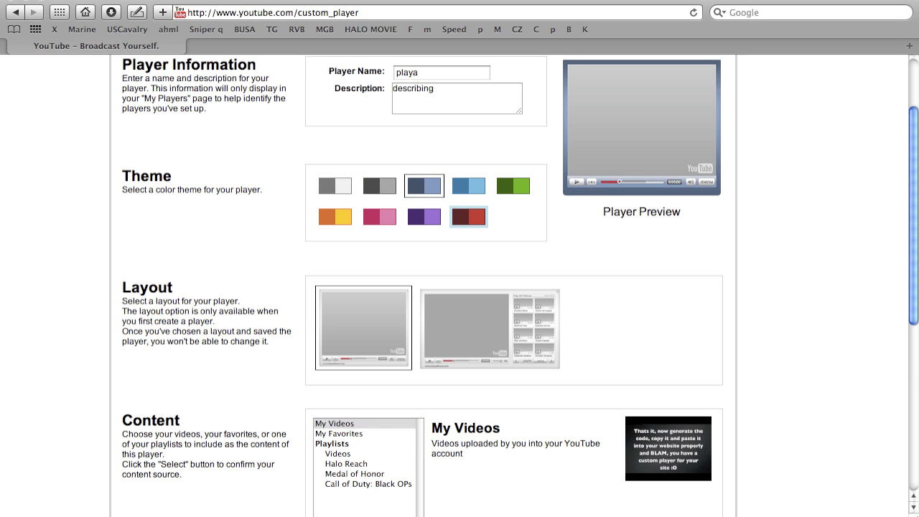
click(468, 216)
click(379, 217)
click(379, 216)
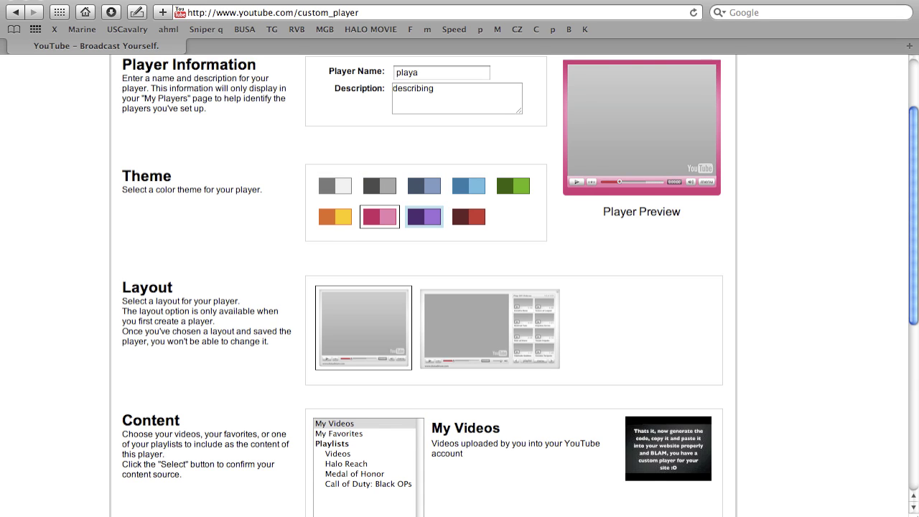
click(468, 216)
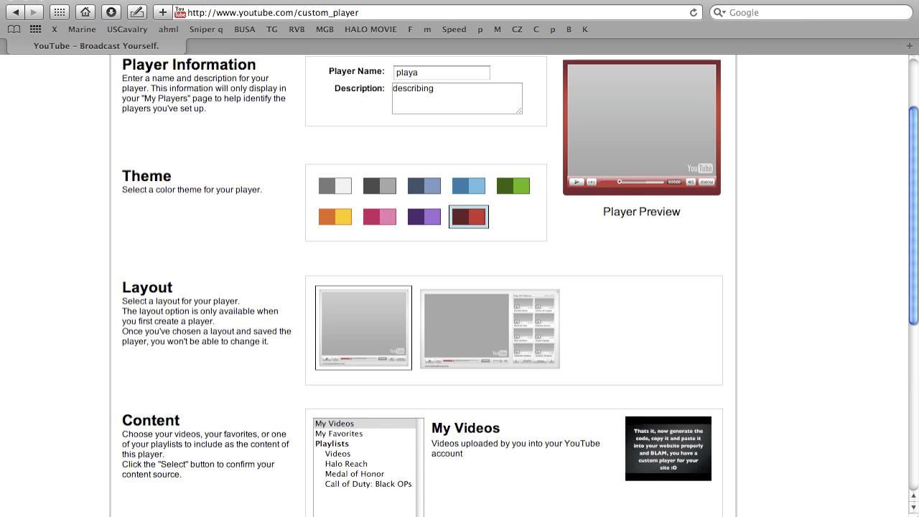
Compare both player layouts and choose the wide one with the video list beside the player
click(489, 328)
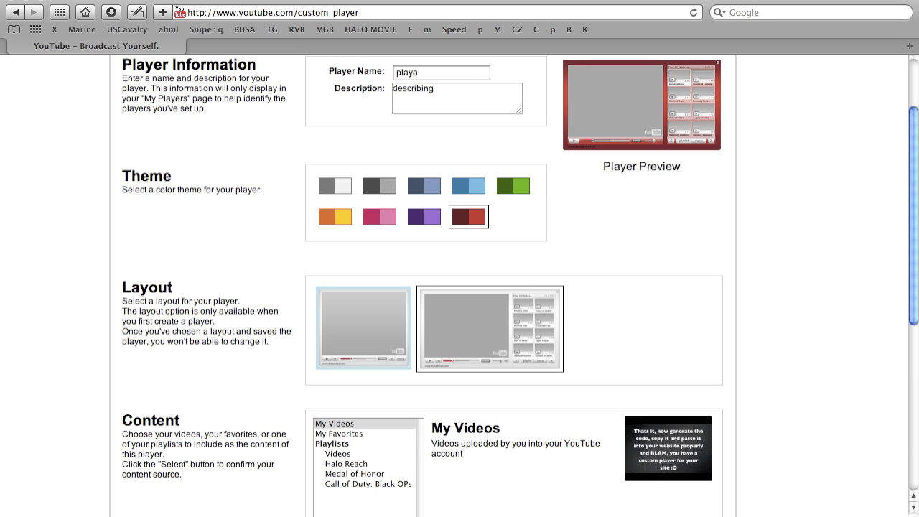
click(363, 328)
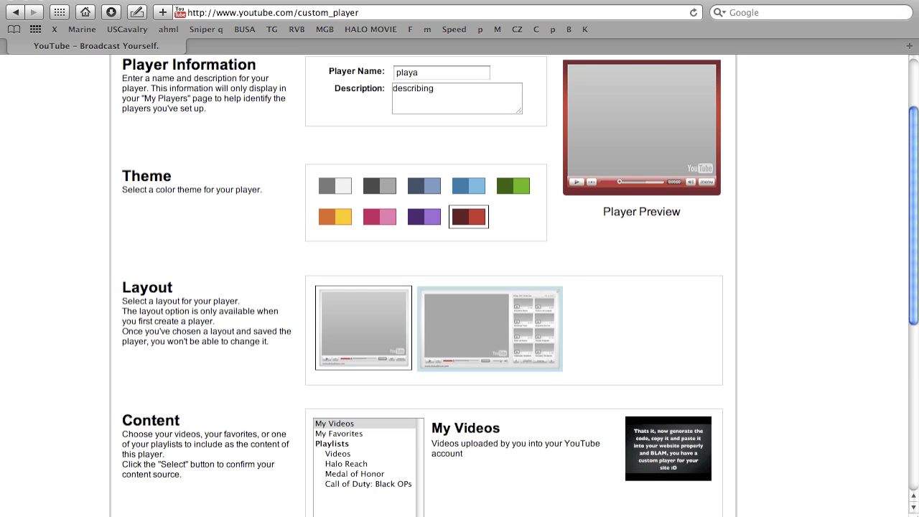
click(490, 328)
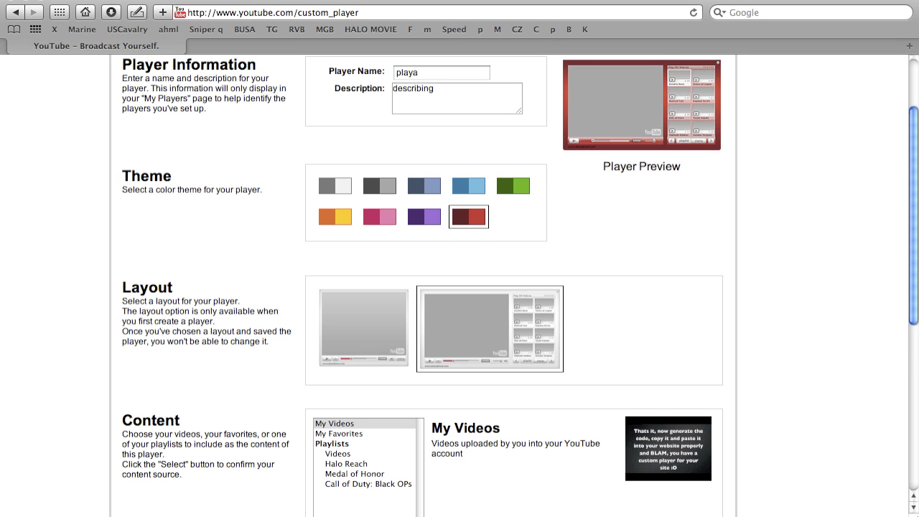
Go through the available content sources and confirm the Halo Reach playlist as the player's content
scroll(459, 287, down, 2)
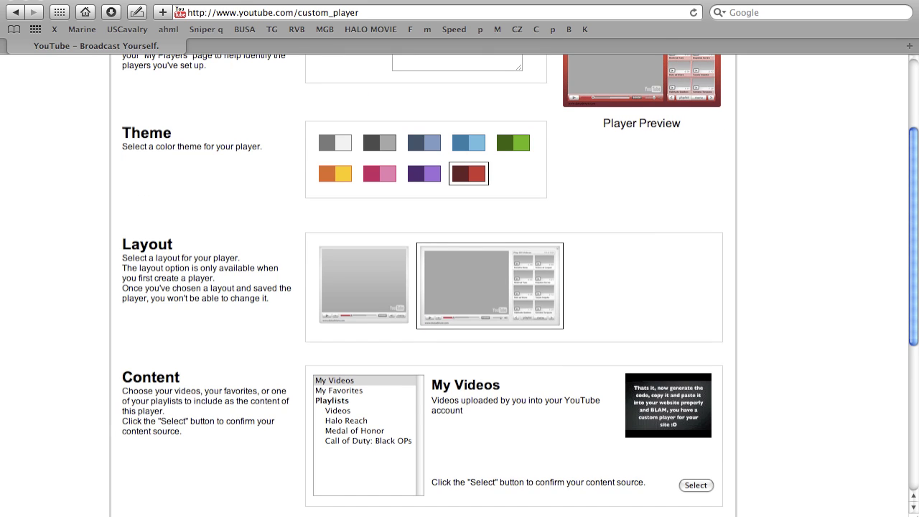
scroll(459, 287, down, 2)
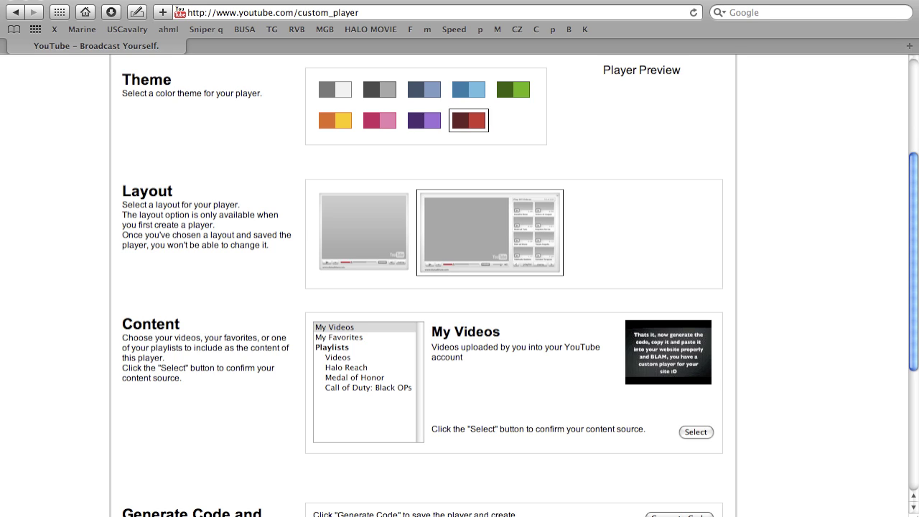
click(339, 357)
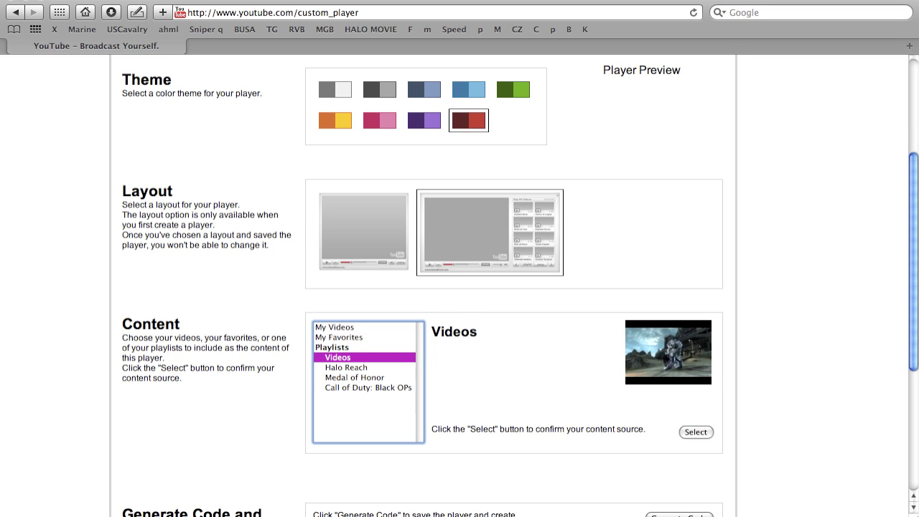
scroll(459, 287, down, 2)
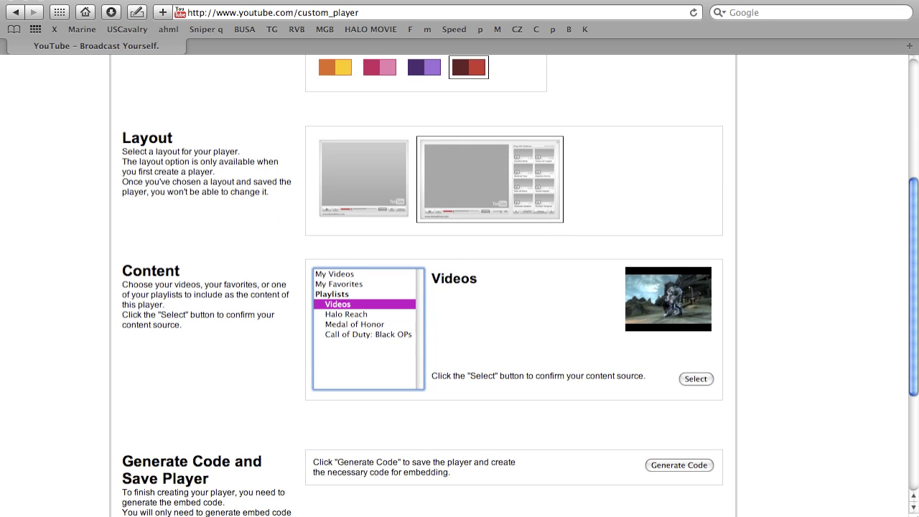
click(367, 335)
click(354, 324)
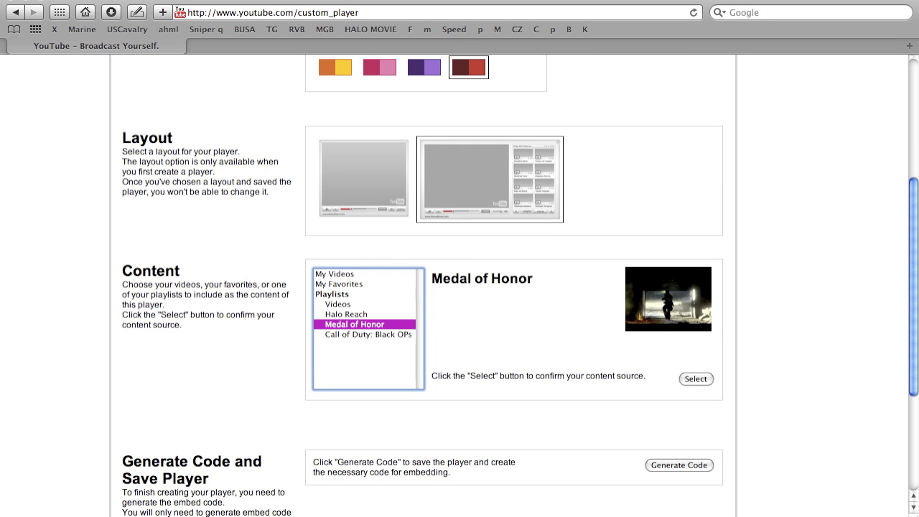
click(334, 274)
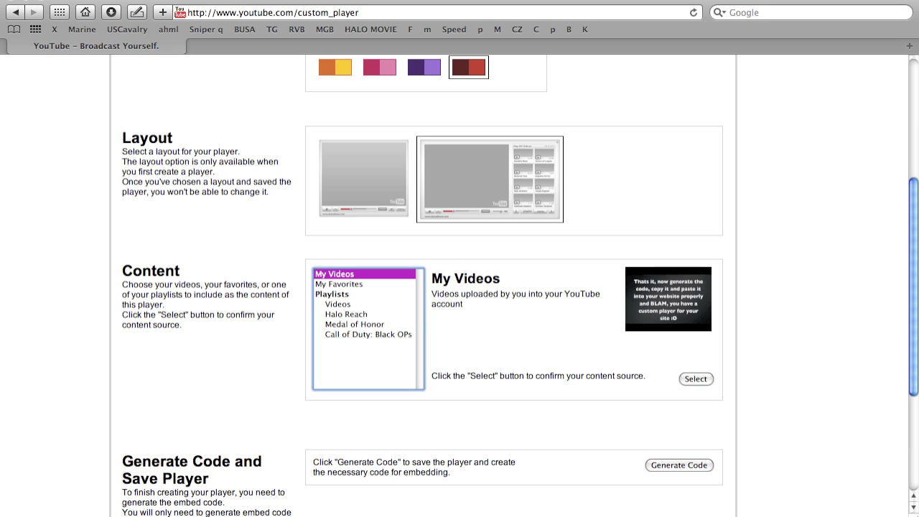
click(338, 285)
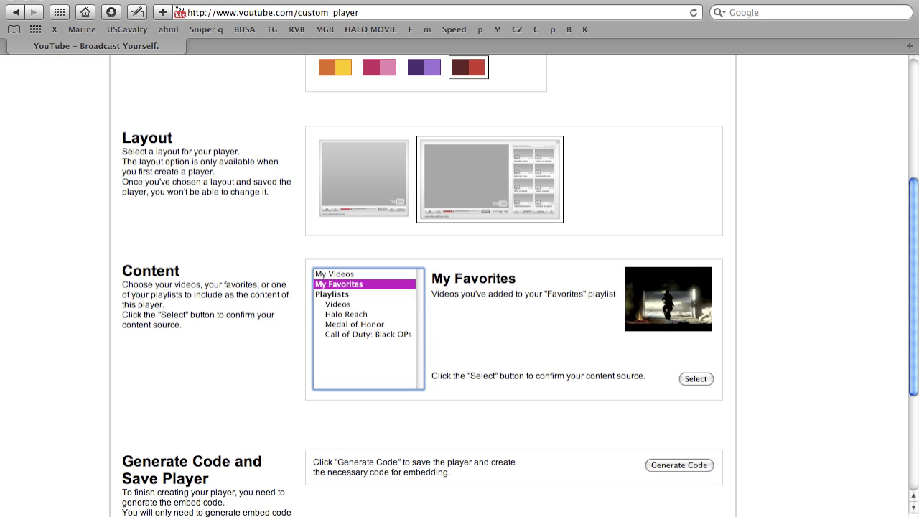
click(339, 304)
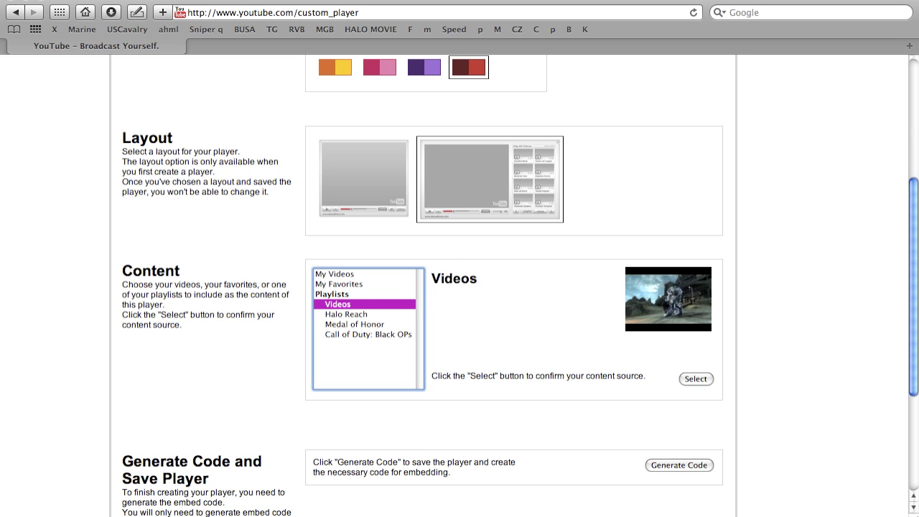
click(346, 315)
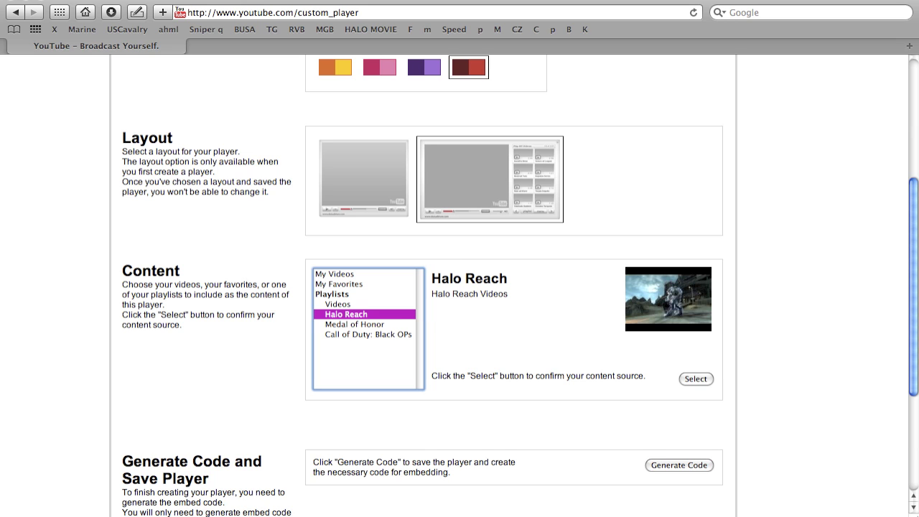
click(696, 379)
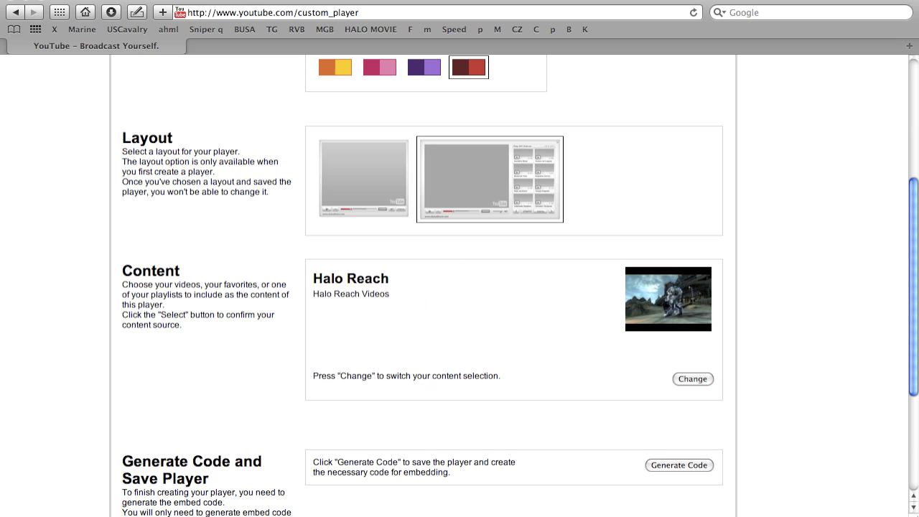
Save the player by generating its embed code, and copy the complete code
scroll(459, 287, down, 5)
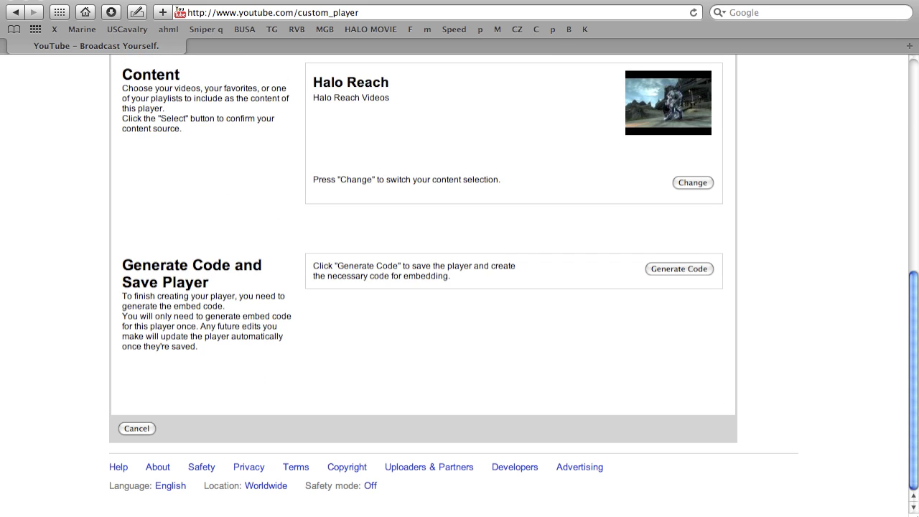
click(679, 269)
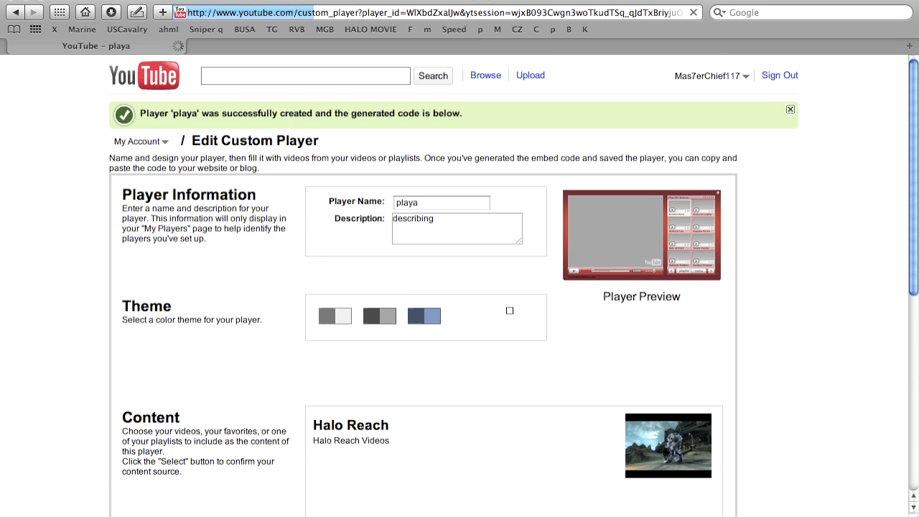
scroll(460, 287, down, 9)
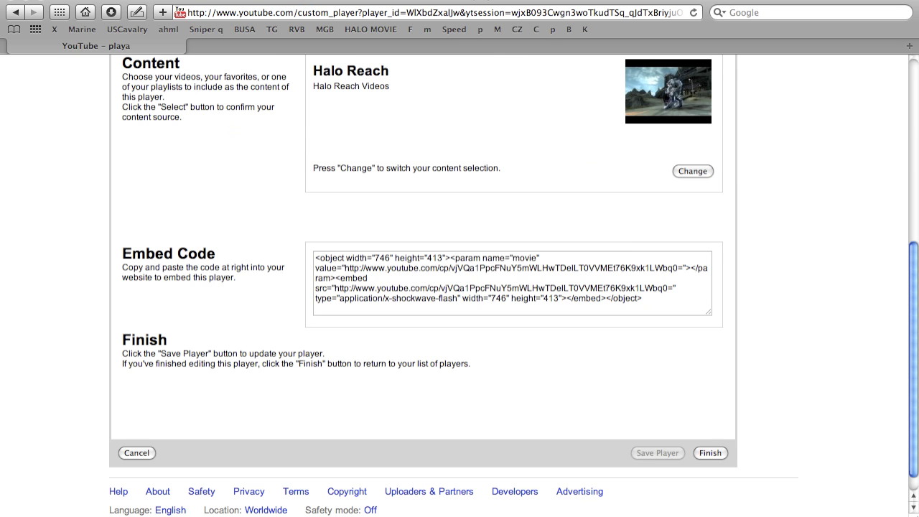
click(512, 283)
key(super+c)
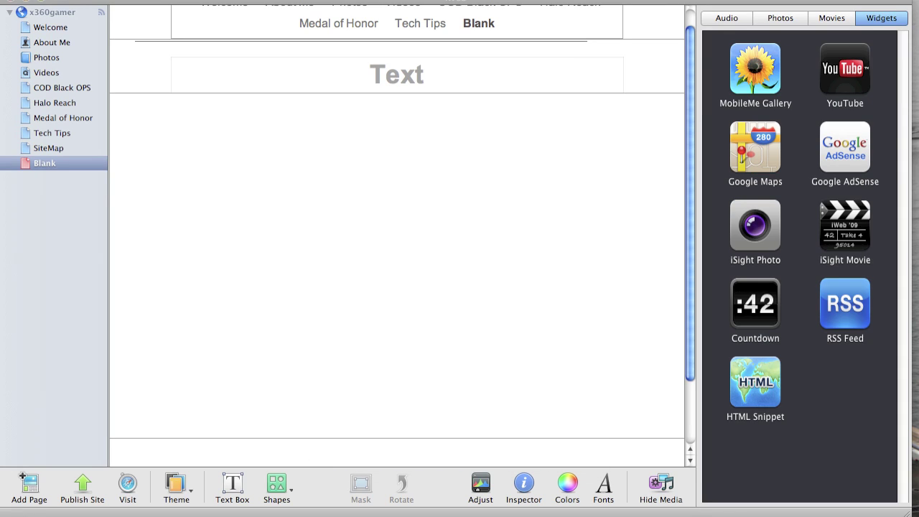
In iWeb, add an HTML Snippet with the copied embed code to the Blank page and position it below the title
drag(755, 382, 503, 309)
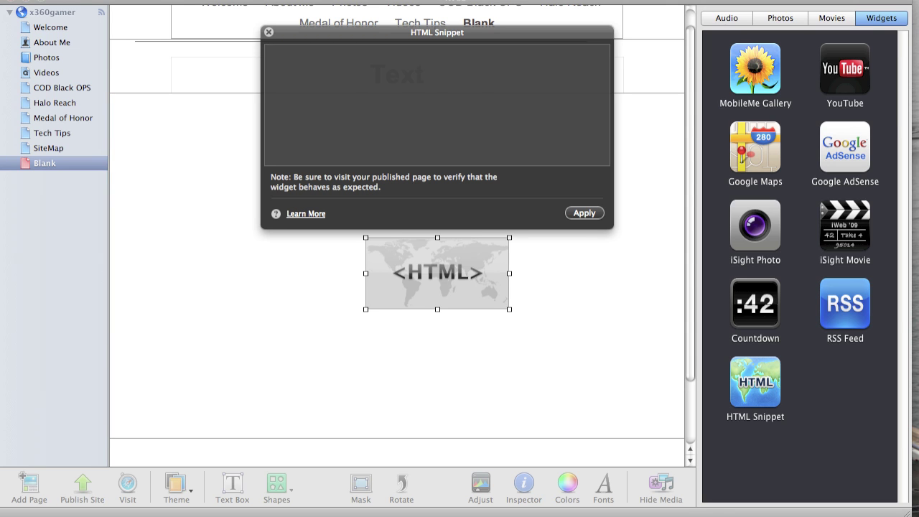
key(super+v)
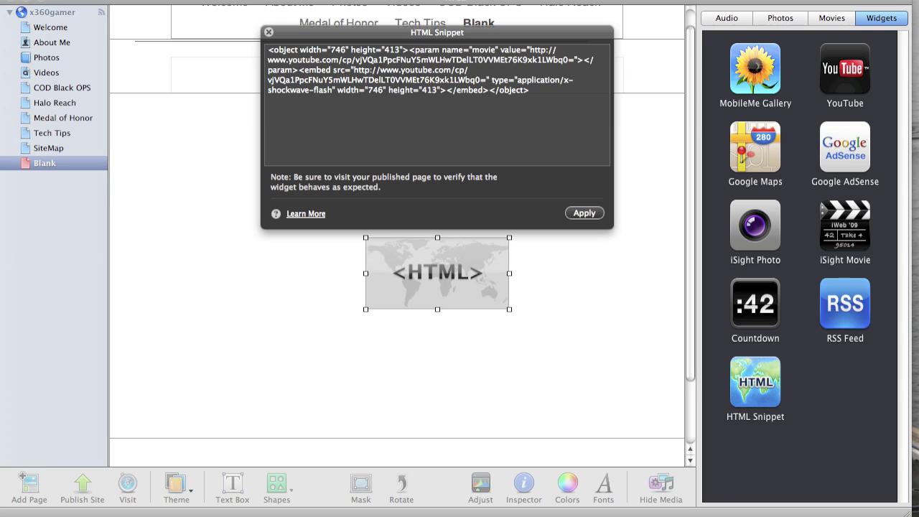
click(584, 213)
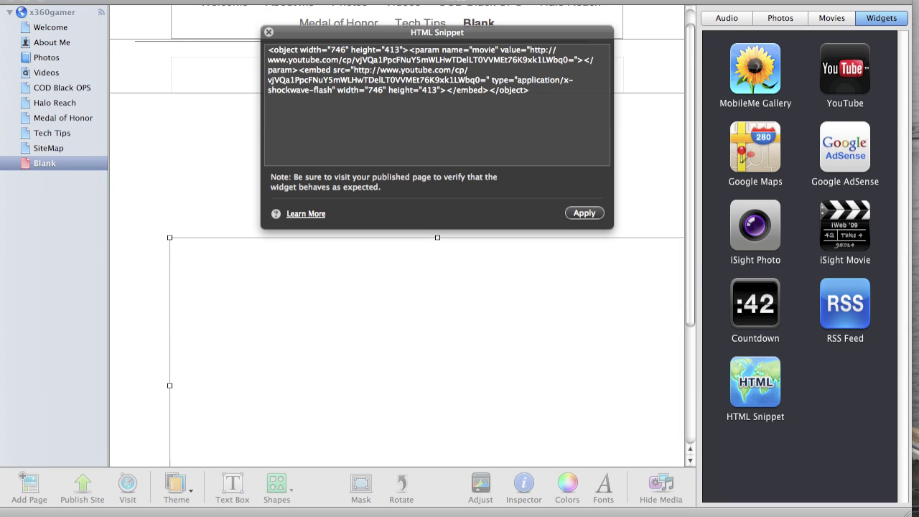
drag(489, 276, 431, 206)
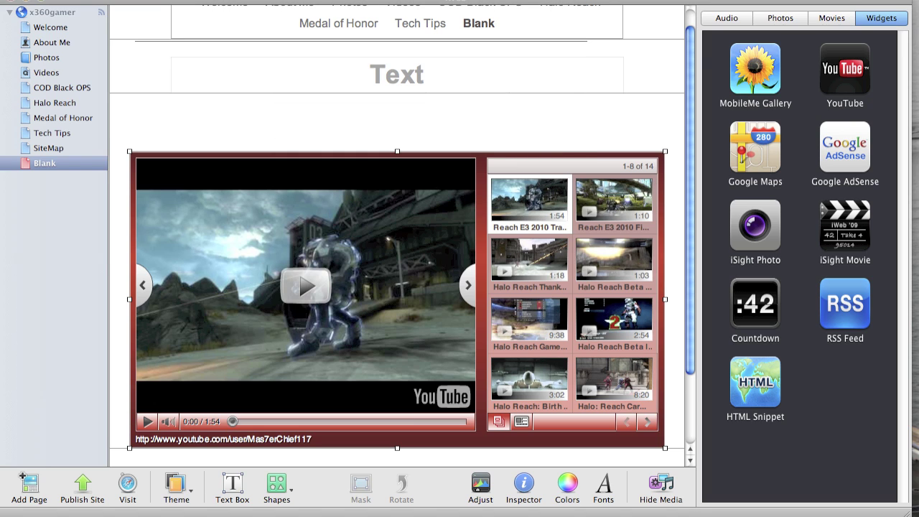
Publish the site and open its Blank page in the browser to check the embedded player
click(82, 484)
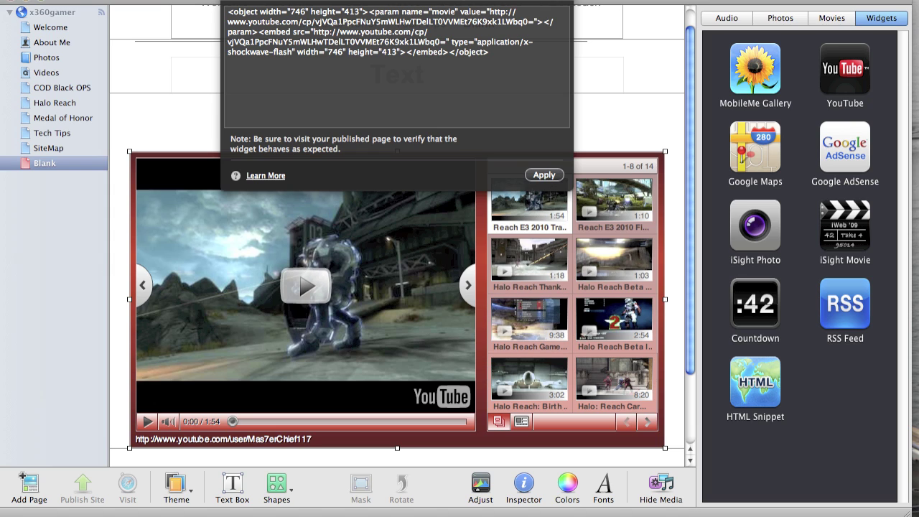
key(super+w)
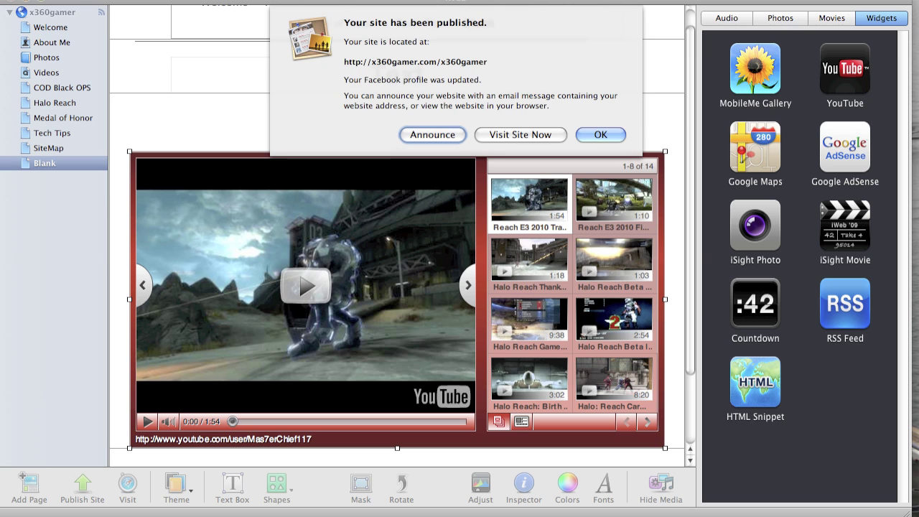
click(521, 135)
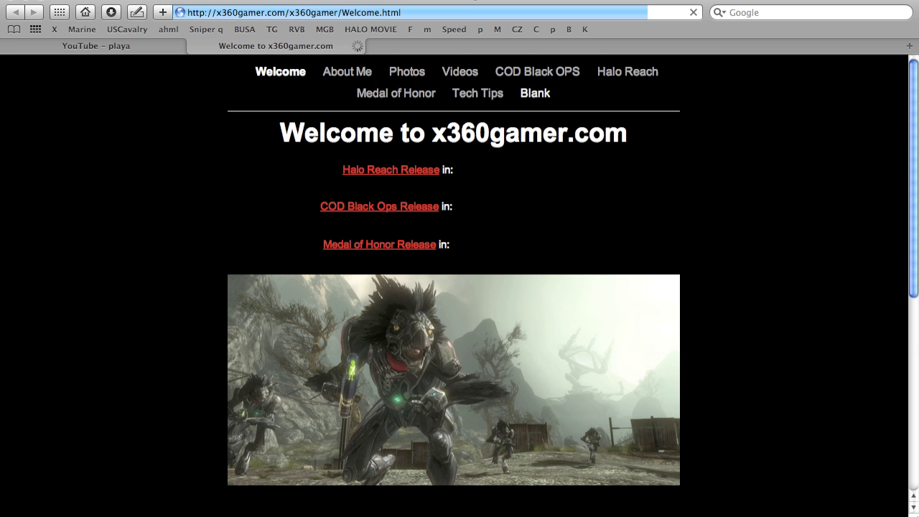
click(535, 93)
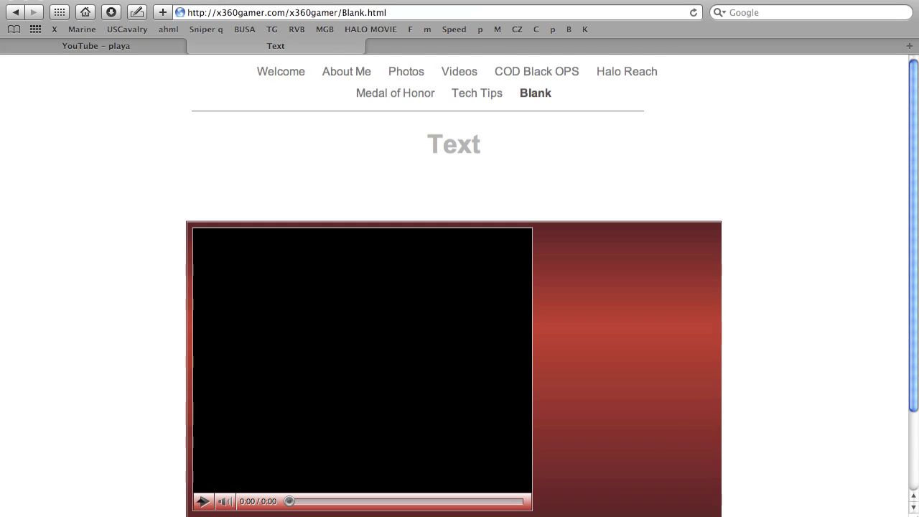
Test the embedded player by playing its first video, then the 9:38 Halo Reach video from the thumbnail list
scroll(460, 287, down, 1)
scroll(459, 287, down, 2)
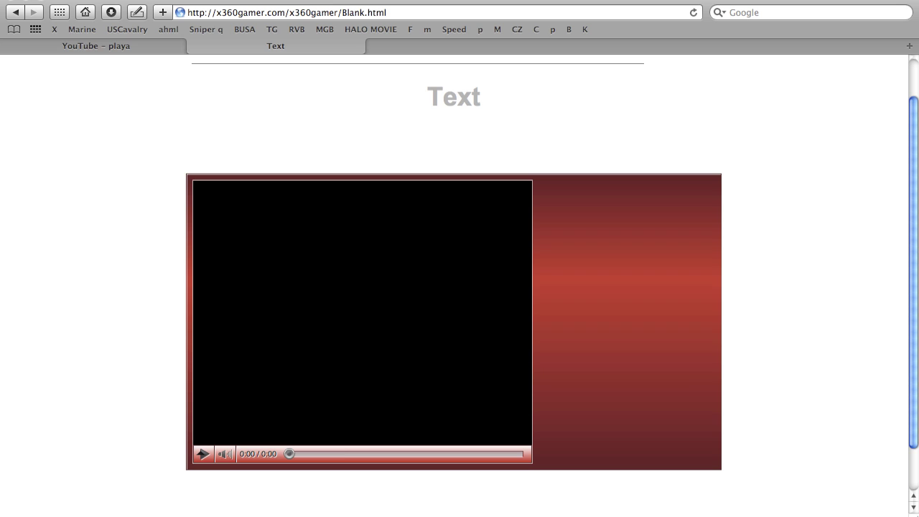
scroll(459, 287, down, 1)
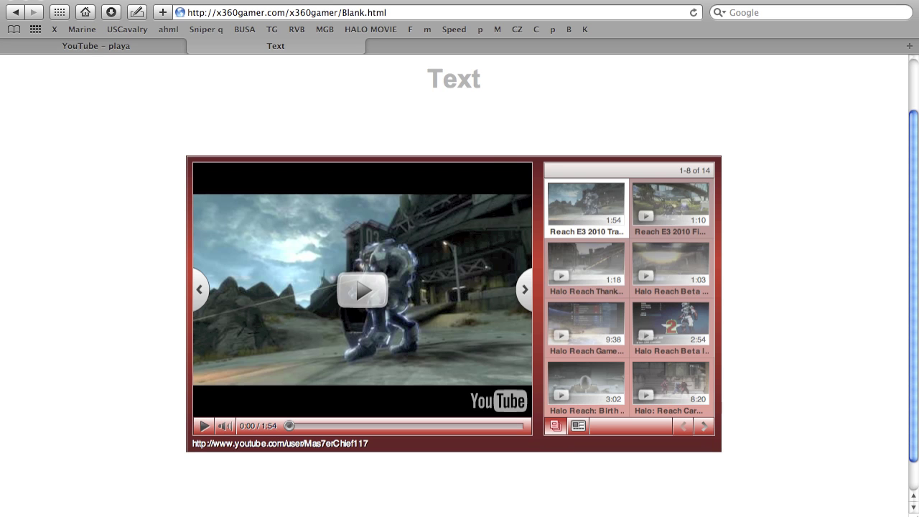
click(362, 290)
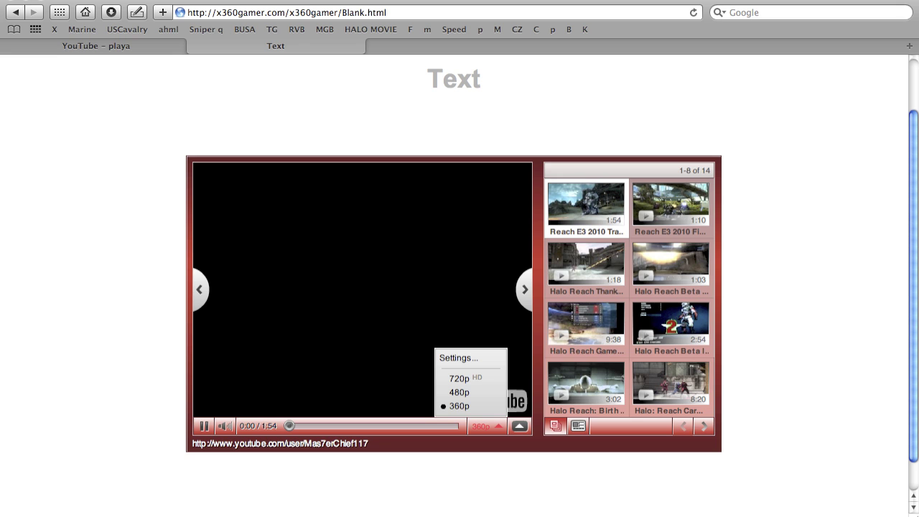
click(586, 328)
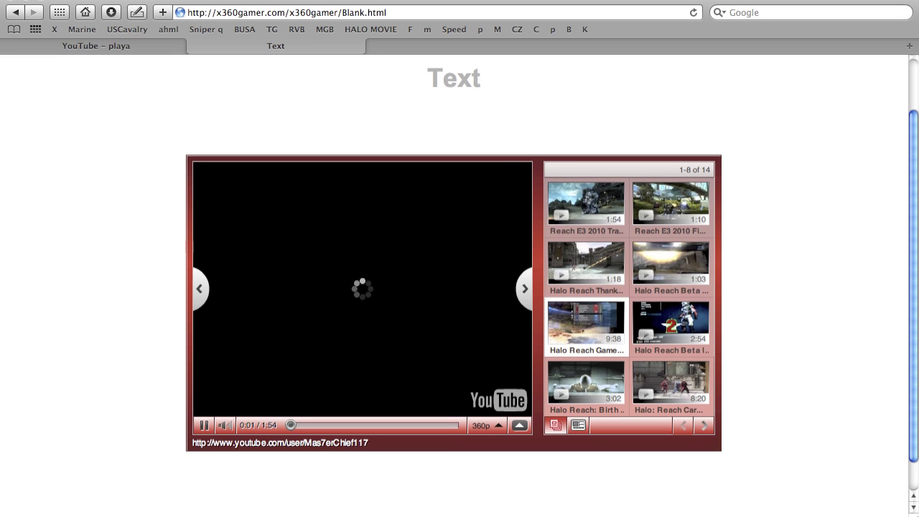
Play videos from the playlist's second page, ending with Once More Unto the Breach, then pause it and close the published page
click(704, 425)
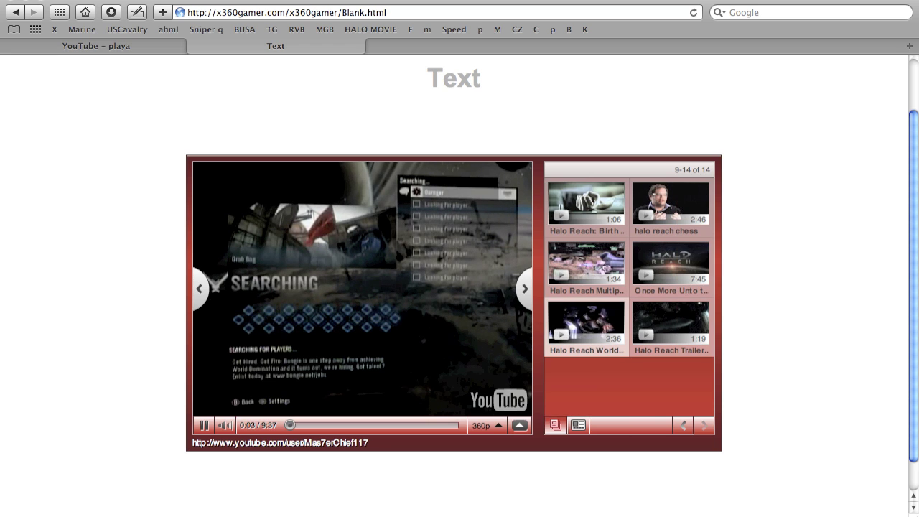
click(586, 325)
click(670, 267)
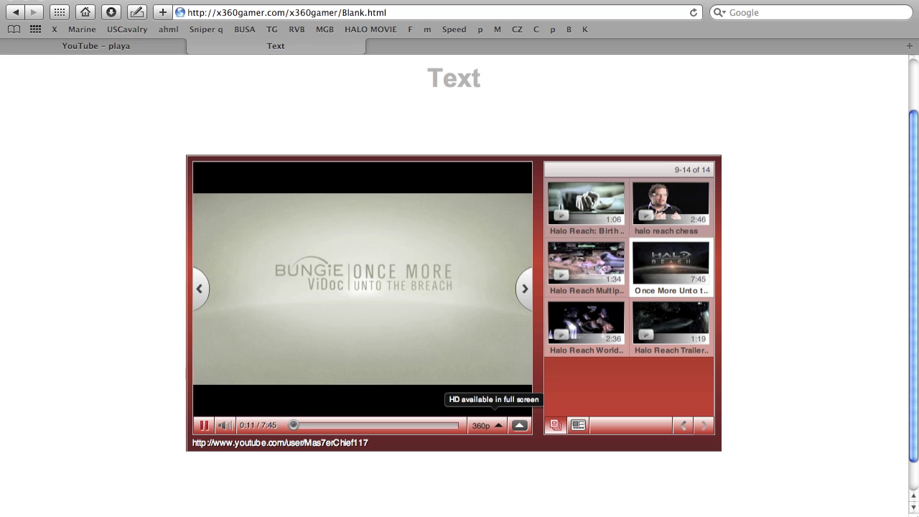
click(205, 425)
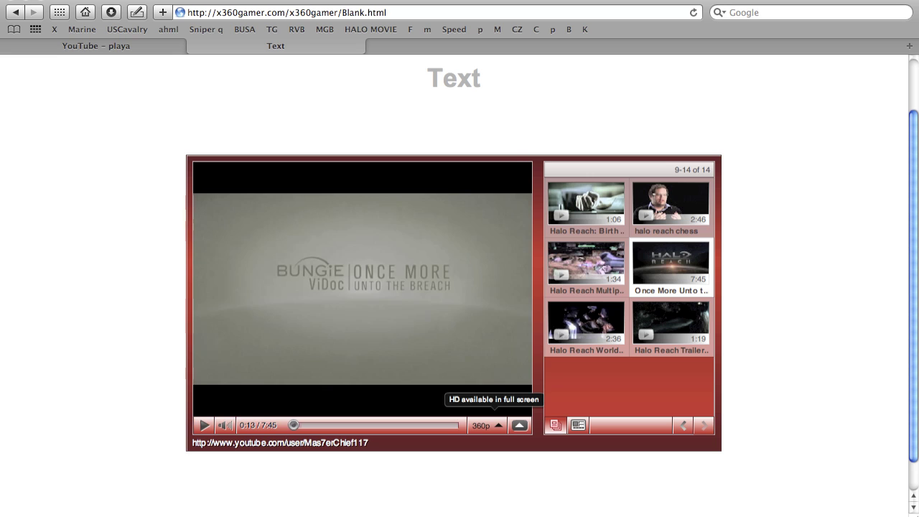
key(super+w)
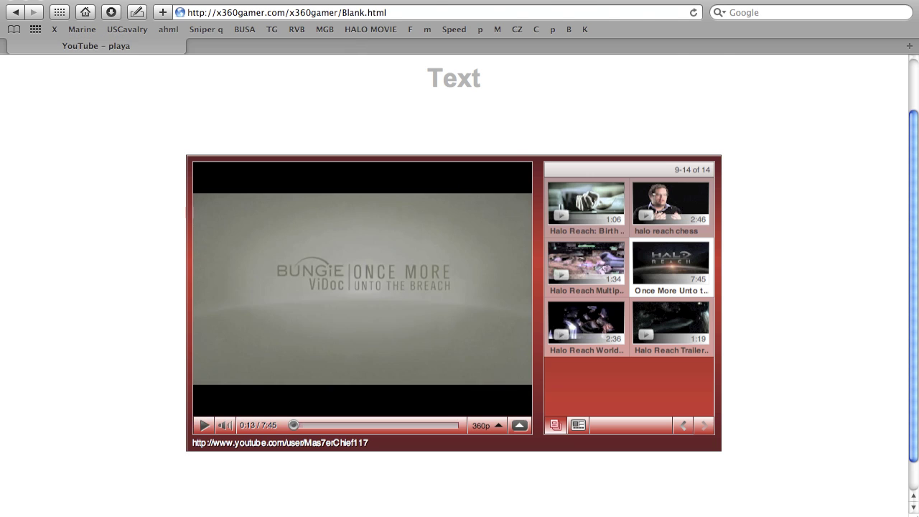